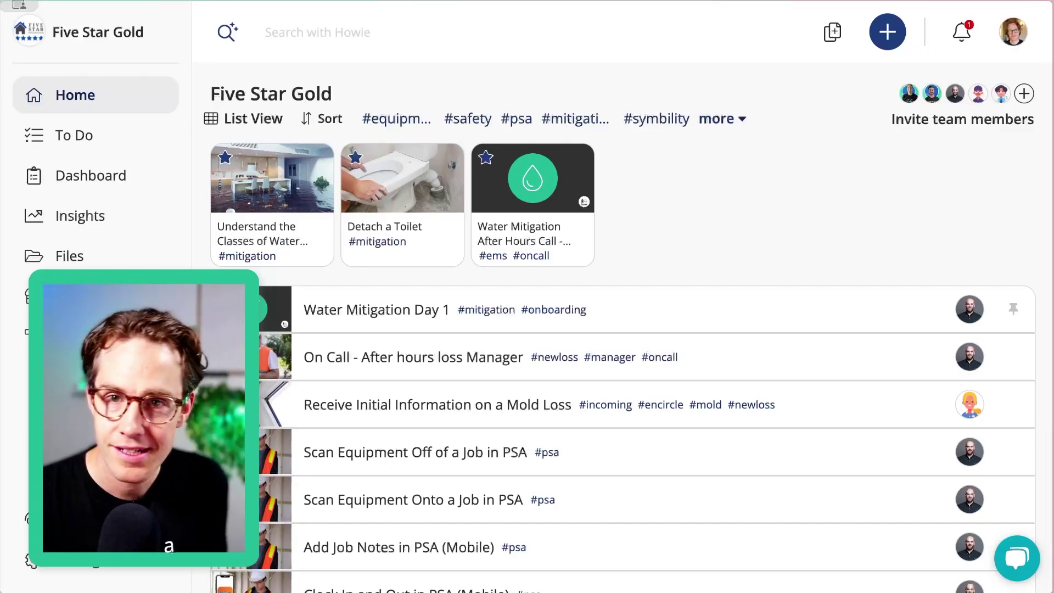
Open the Magic Docs list of shared PDFs and scroll down through it.
click(93, 267)
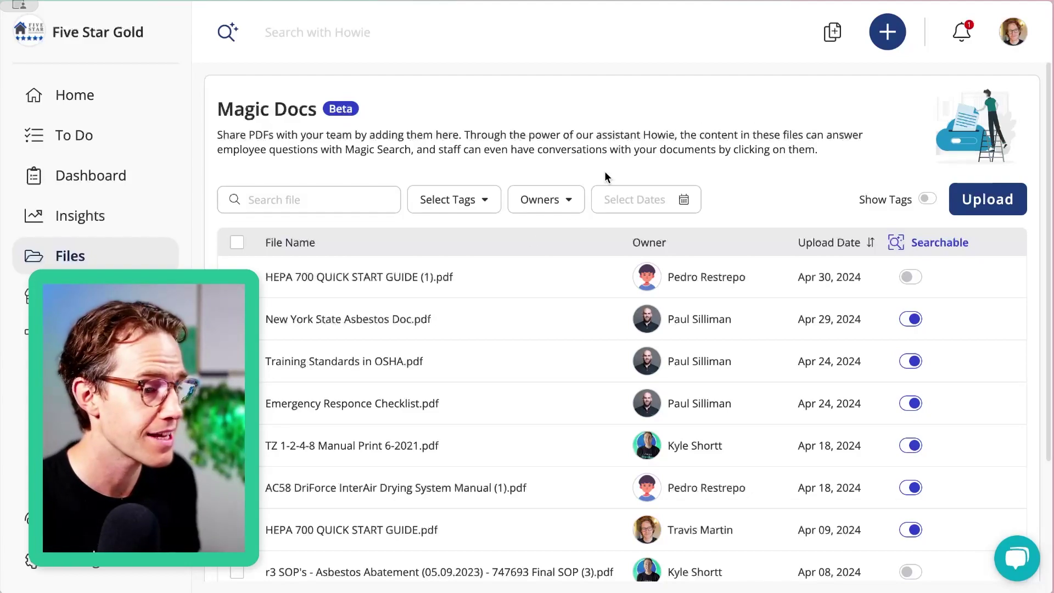
scroll(511, 346, down, 1)
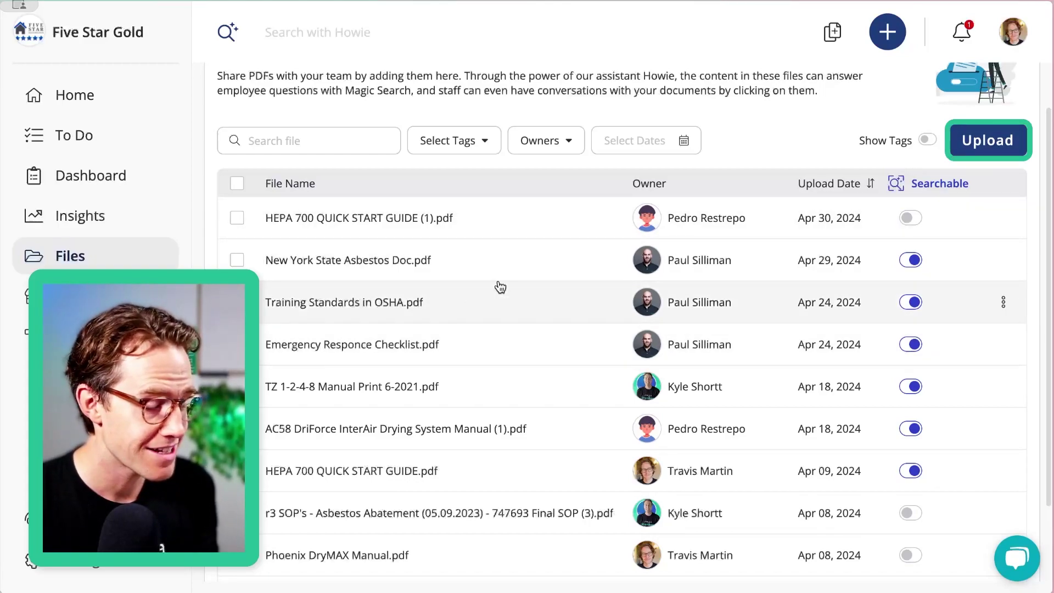
Pick flordia building code.pdf from the Desktop for upload, previewing a dozen of its pages first.
click(983, 146)
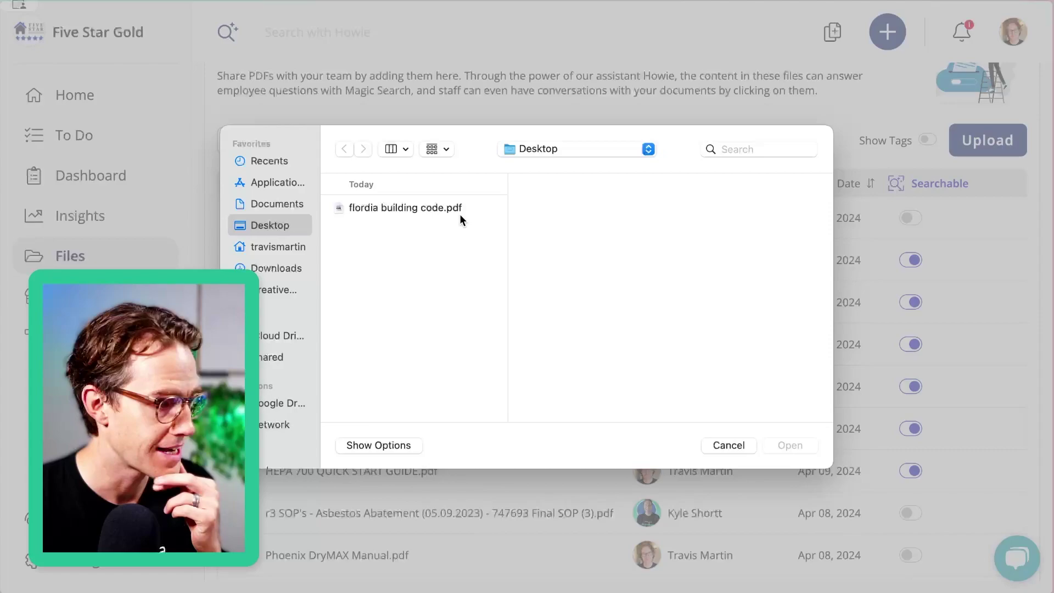
click(432, 208)
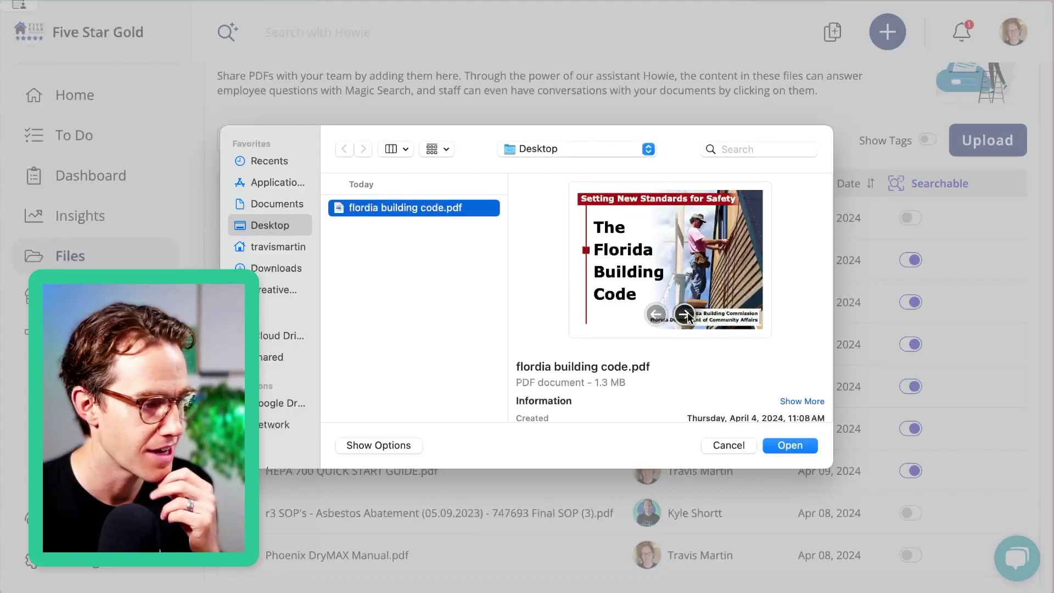
click(686, 316)
click(686, 316)
click(686, 316)
click(686, 316)
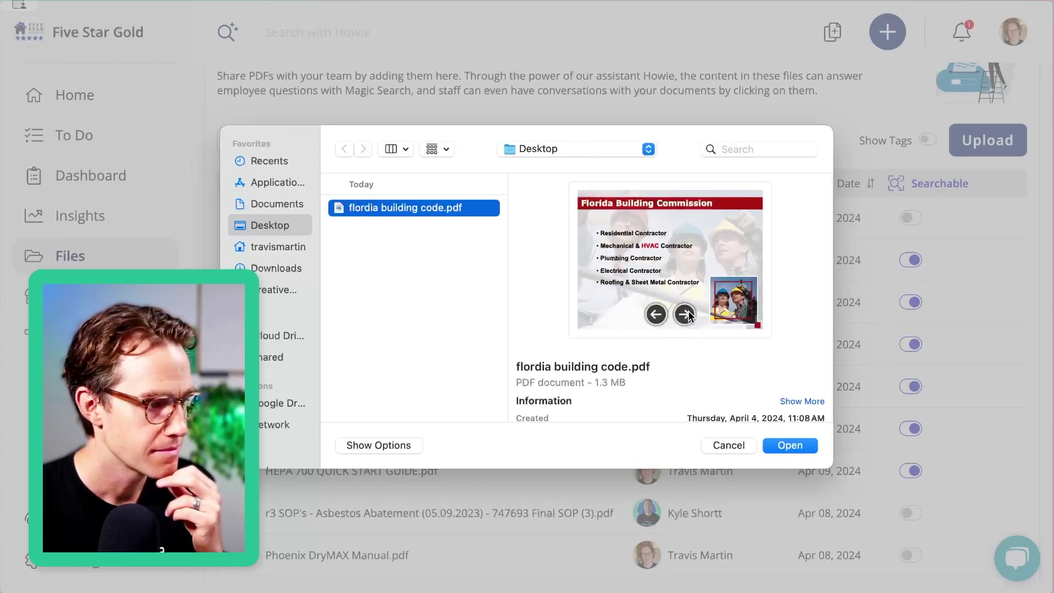
click(686, 314)
click(685, 314)
click(685, 315)
click(685, 314)
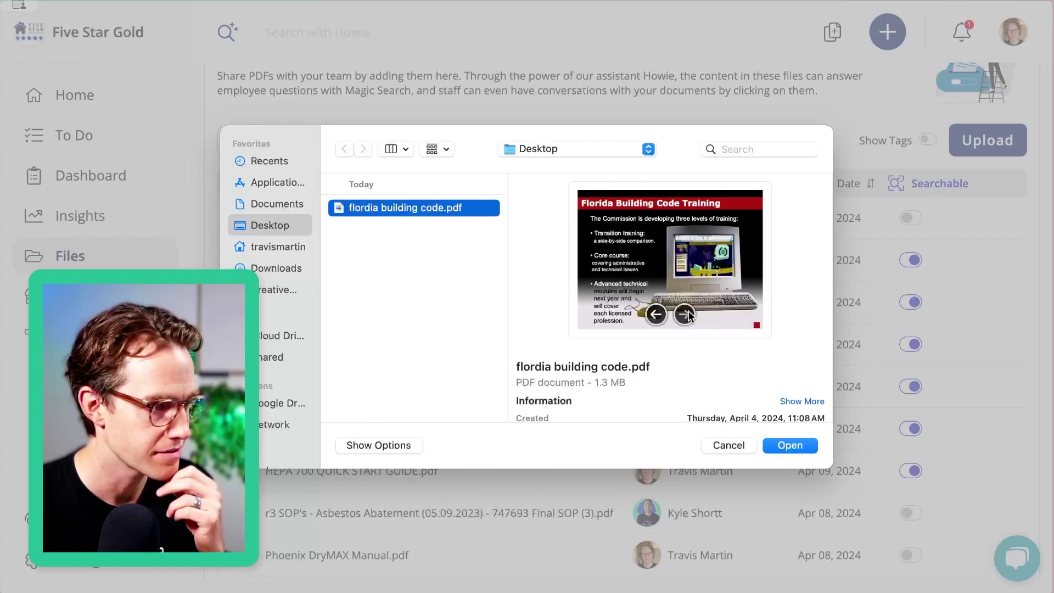
click(686, 314)
click(685, 315)
click(685, 315)
click(685, 315)
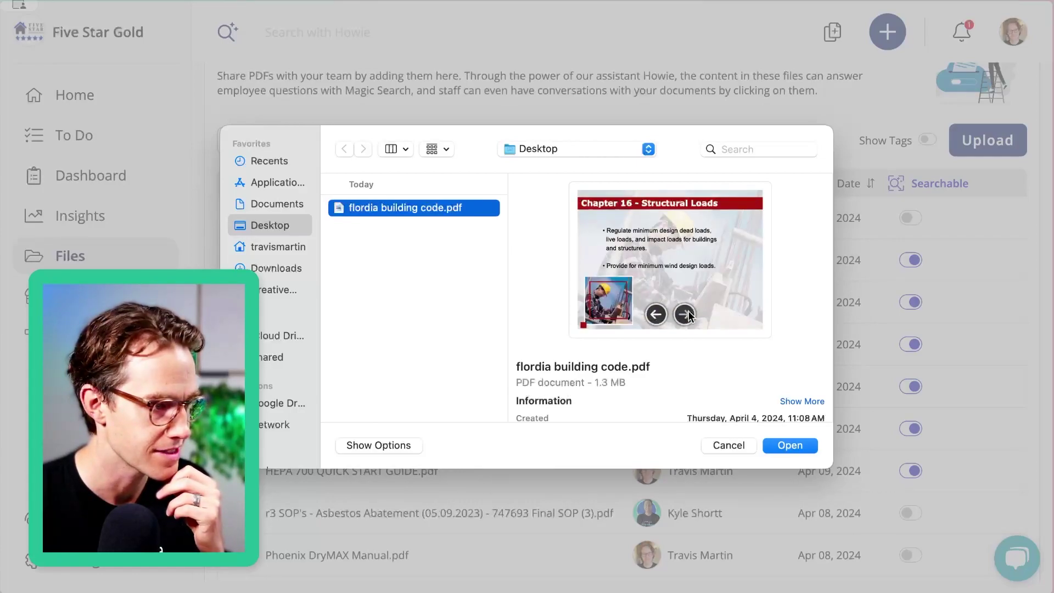
click(790, 445)
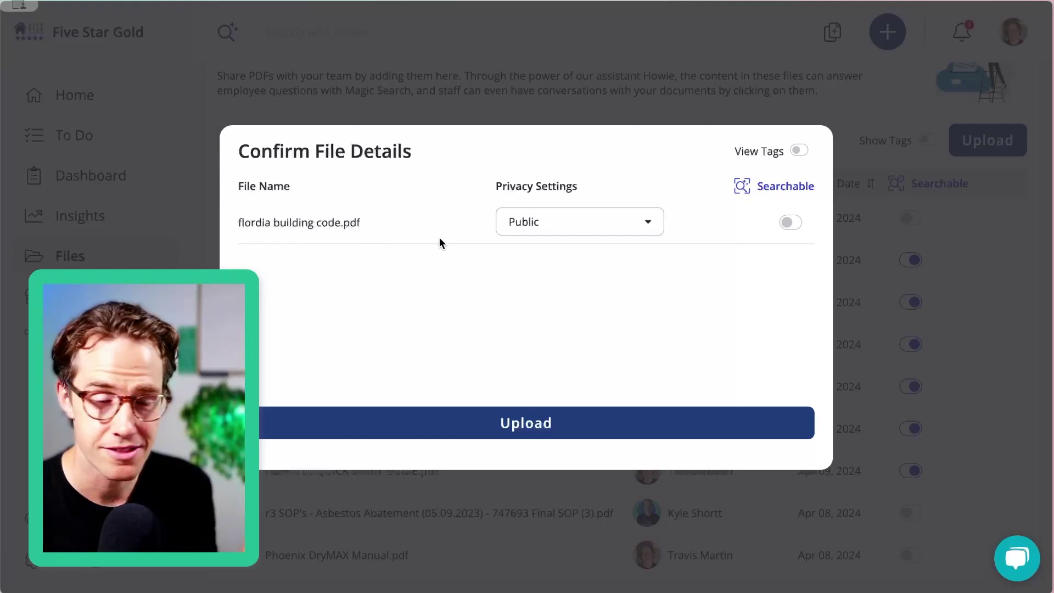
Keep flordia building code.pdf's privacy Public, switch Searchable on, and upload it.
click(555, 222)
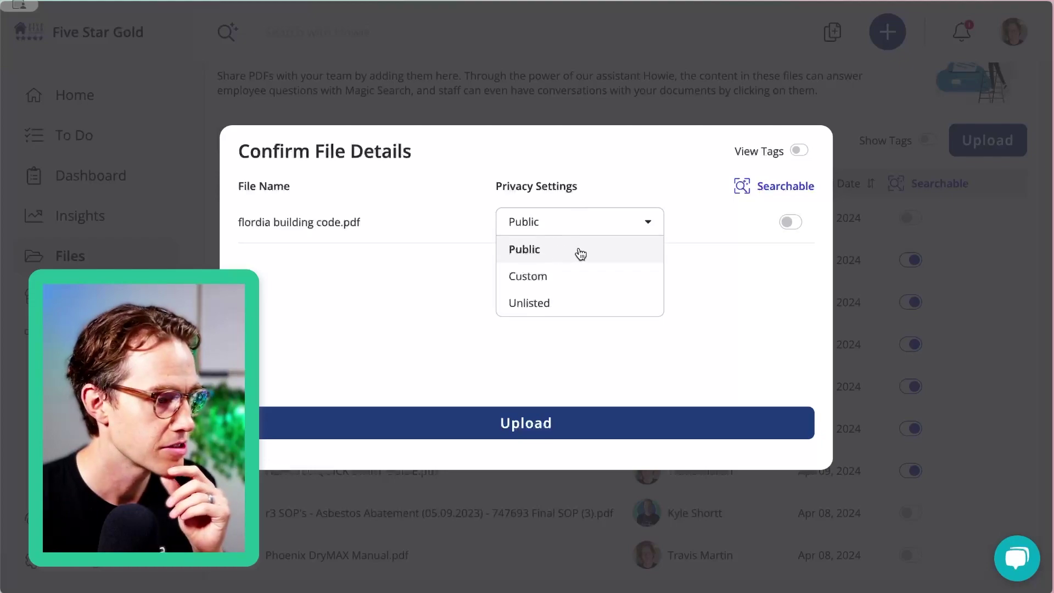
click(552, 276)
click(554, 237)
click(543, 249)
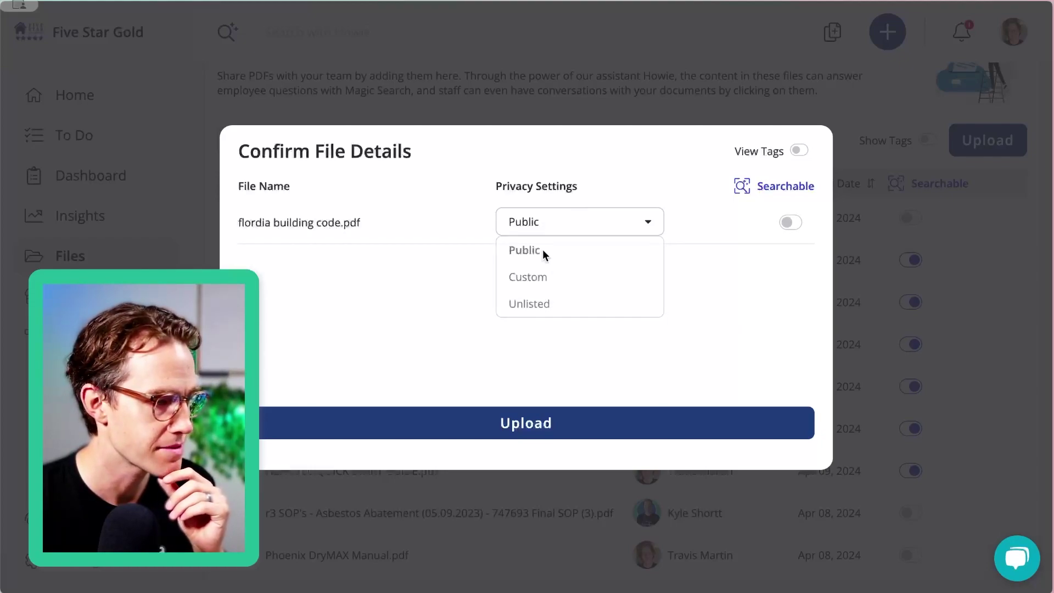
click(788, 223)
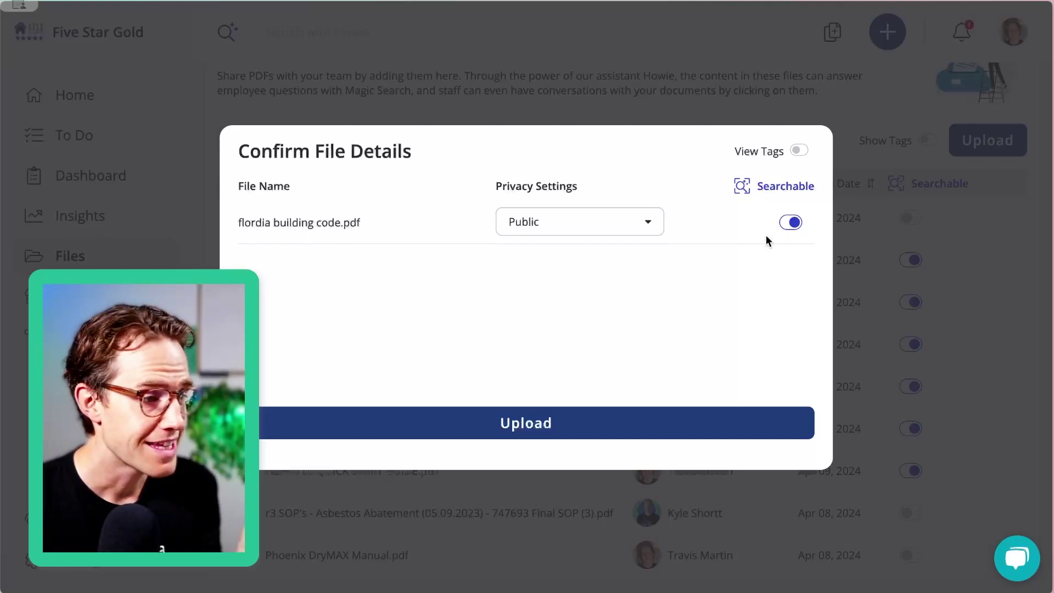
mouse_move(797, 225)
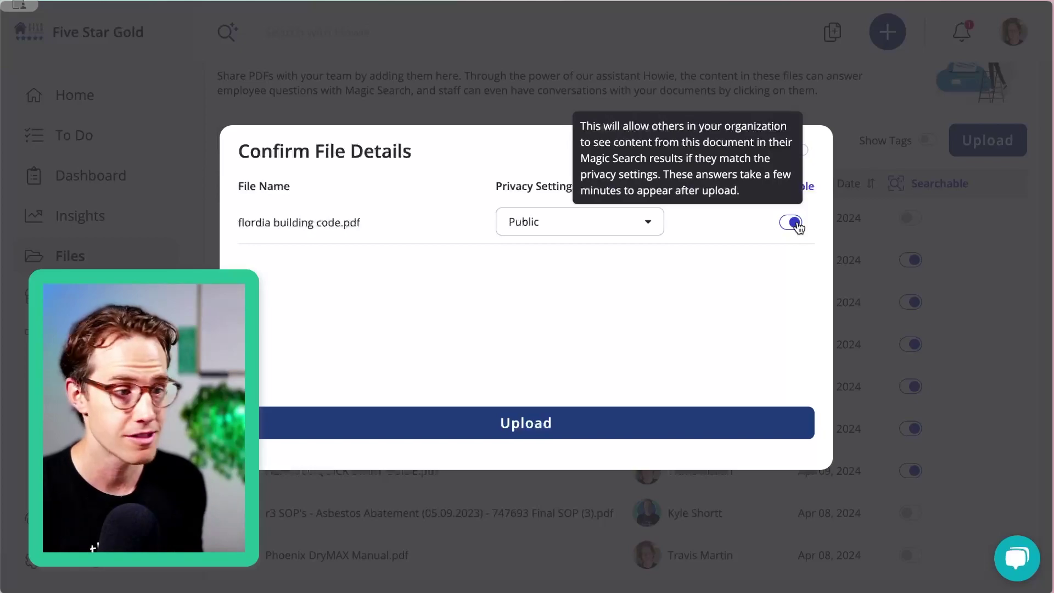
click(544, 427)
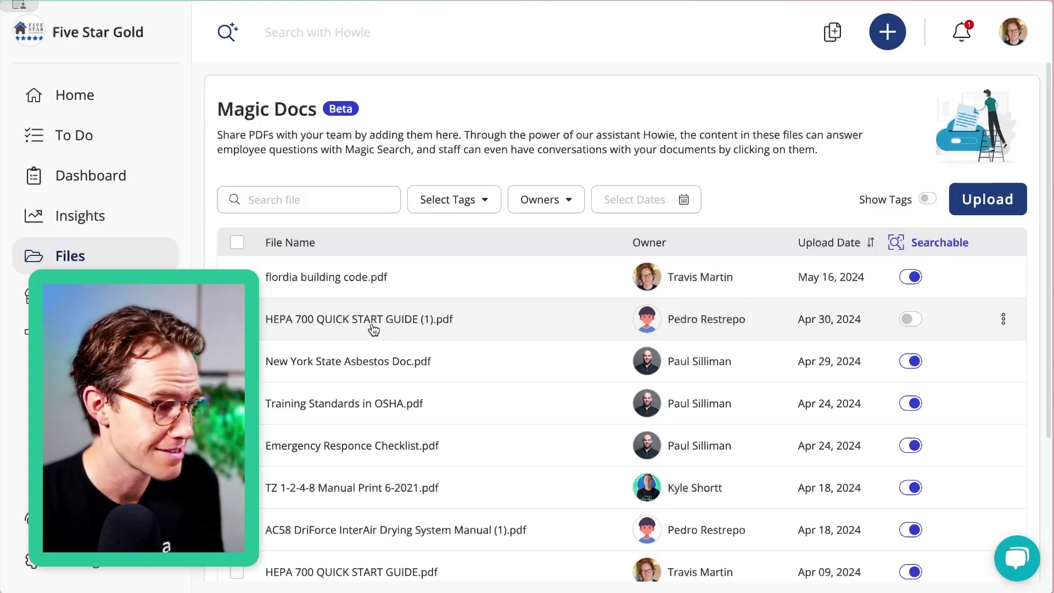
Open HEPA 700 QUICK START GUIDE (1).pdf, scroll through it, and return to page 1.
click(373, 328)
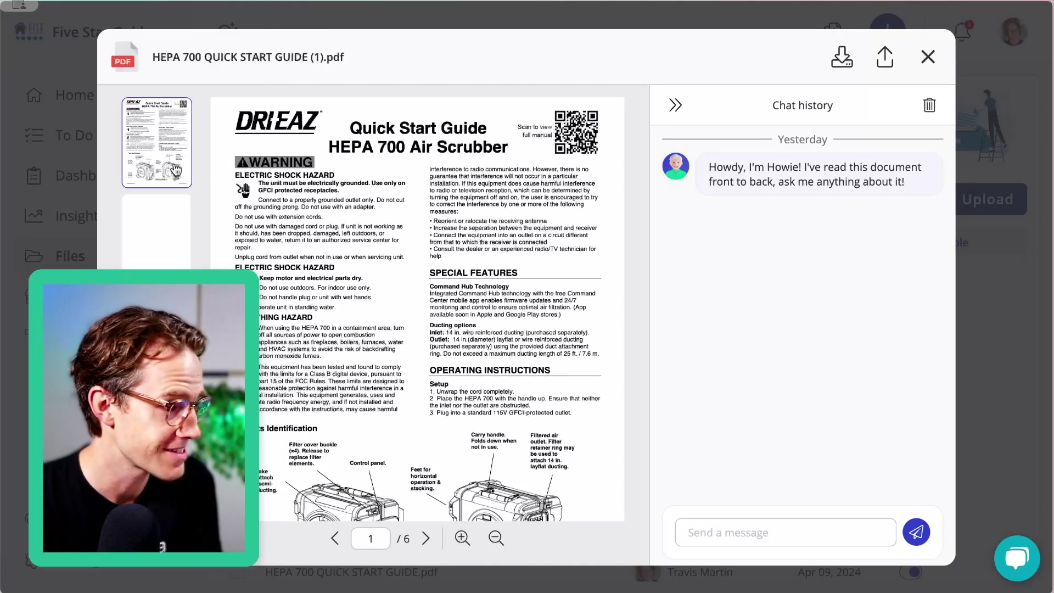
scroll(361, 252, down, 1)
scroll(362, 252, down, 10)
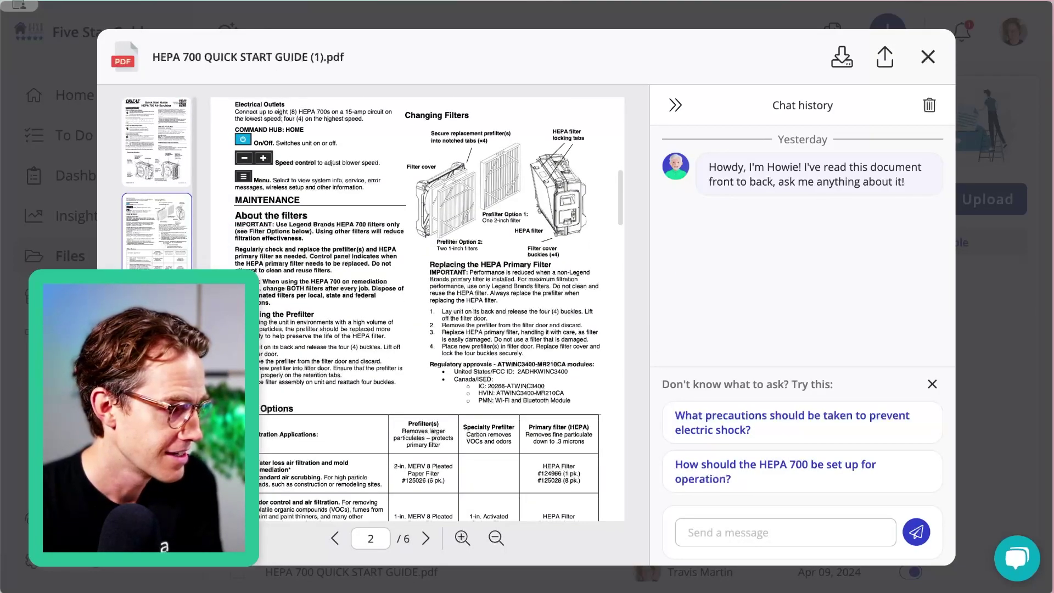
scroll(361, 252, down, 10)
scroll(361, 252, down, 10)
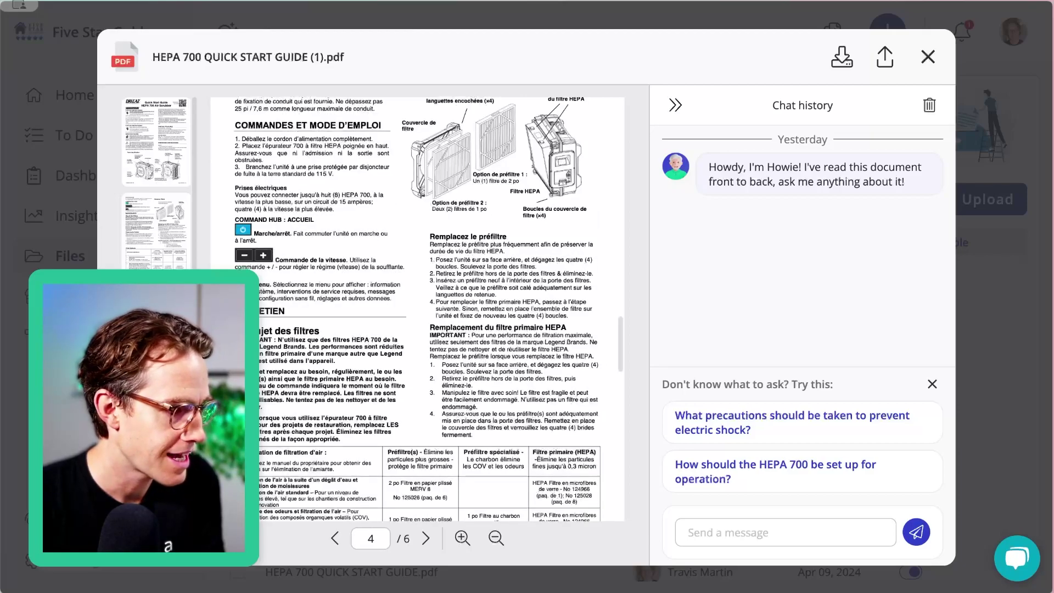
scroll(361, 252, down, 10)
click(162, 151)
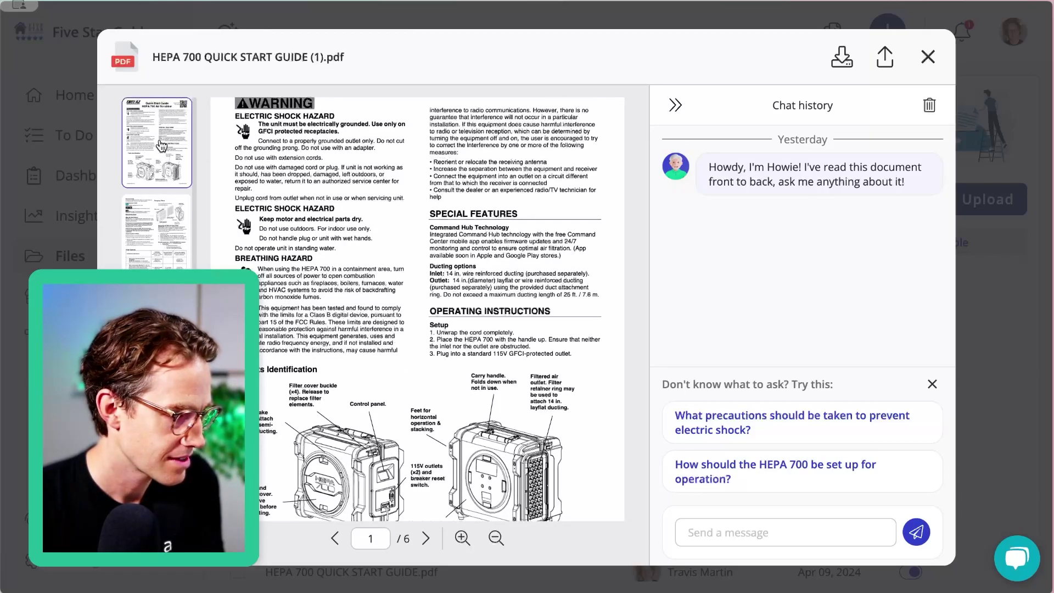
scroll(366, 165, up, 1)
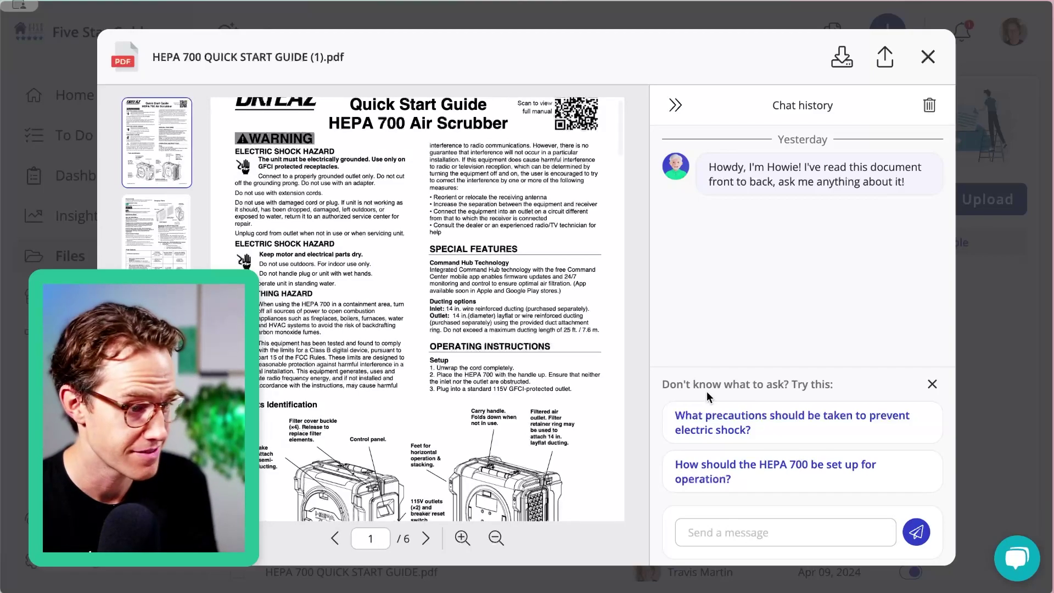
Ask Howie 'what kind of outlet can i use ?' and review the 115V GFCI answer.
click(749, 535)
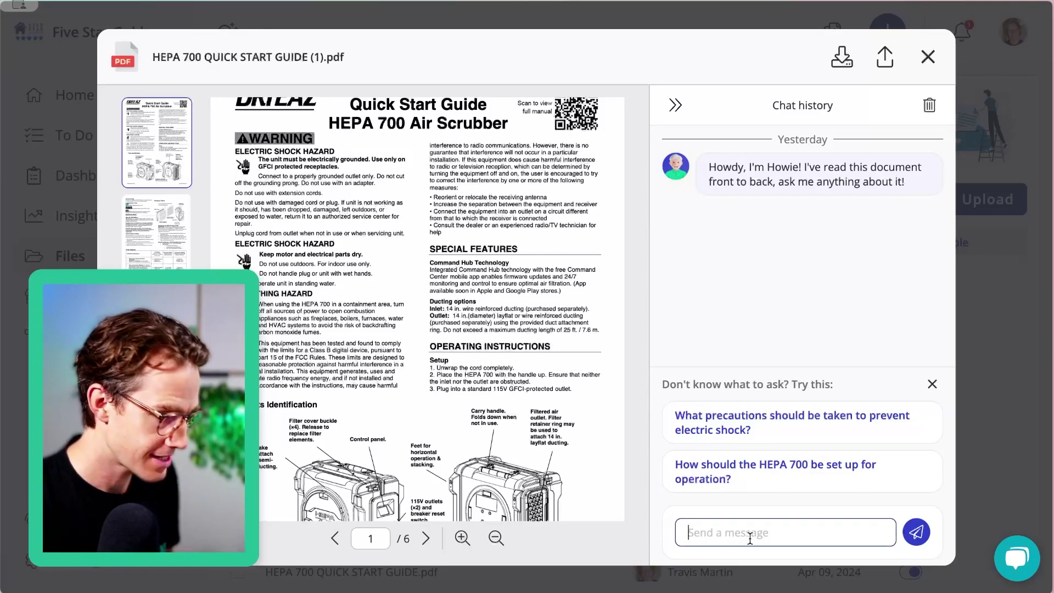
text(what kind of ou)
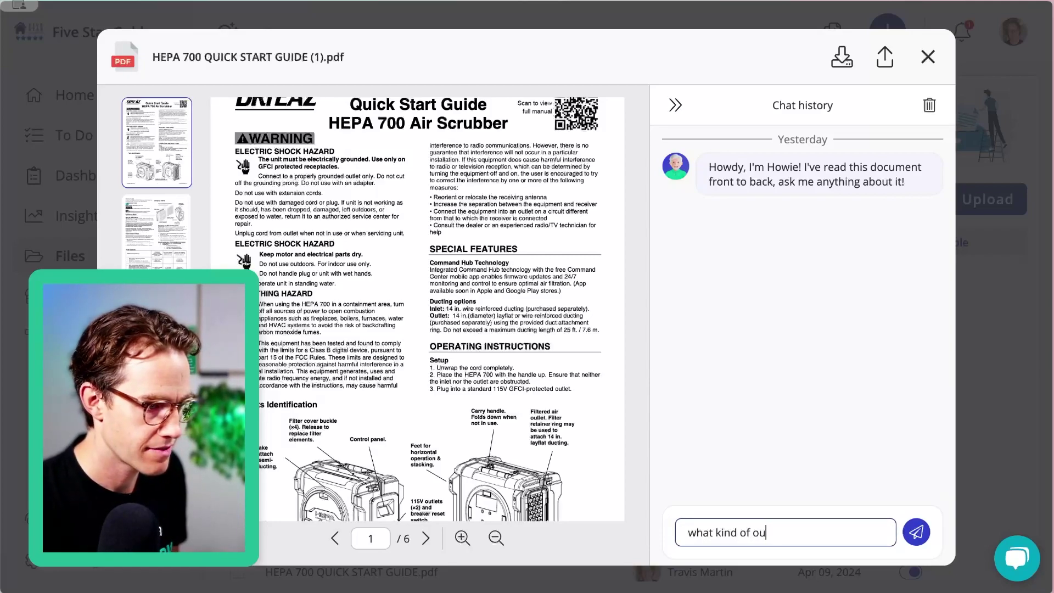
text(tlet can i use )
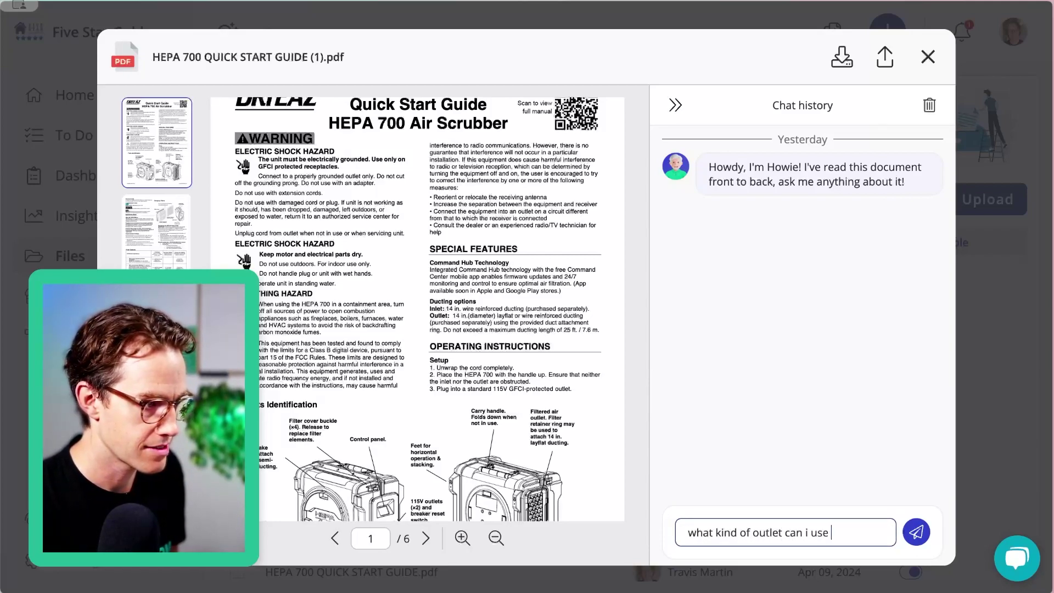
text(?)
click(916, 532)
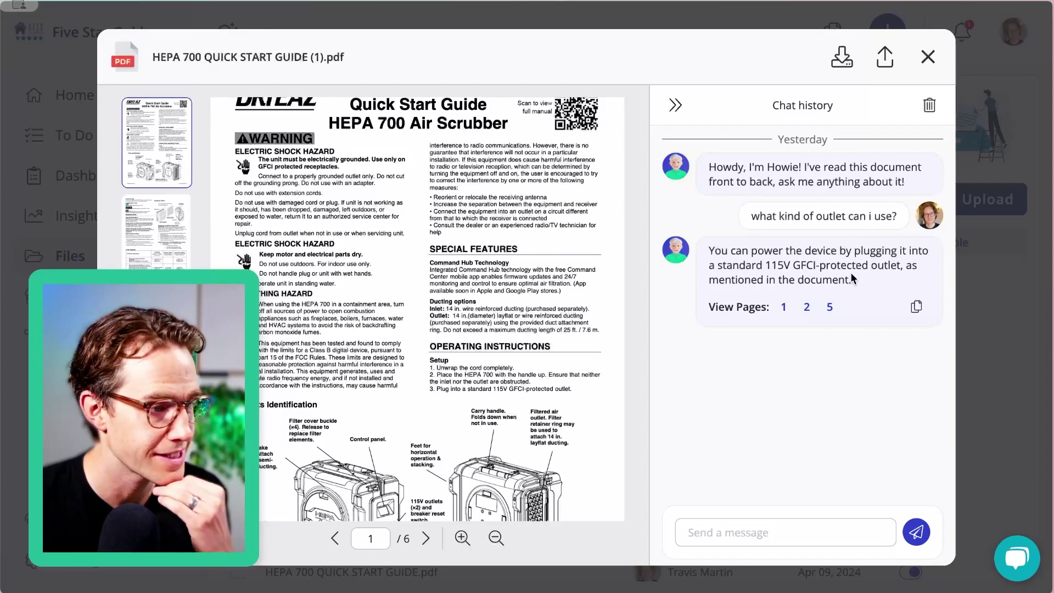
drag(784, 265, 760, 261)
click(760, 262)
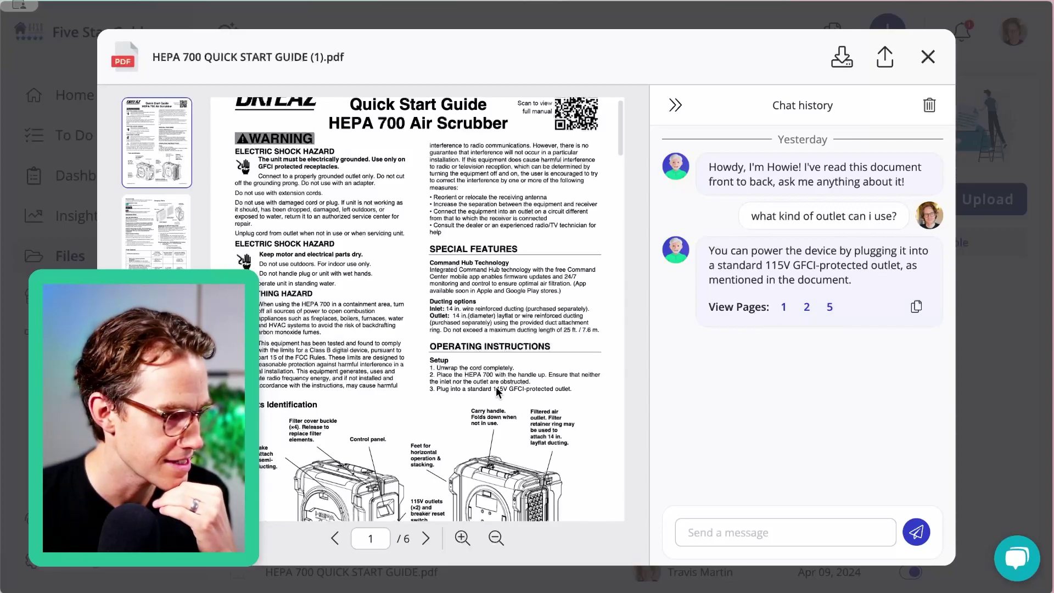
scroll(496, 387, down, 1)
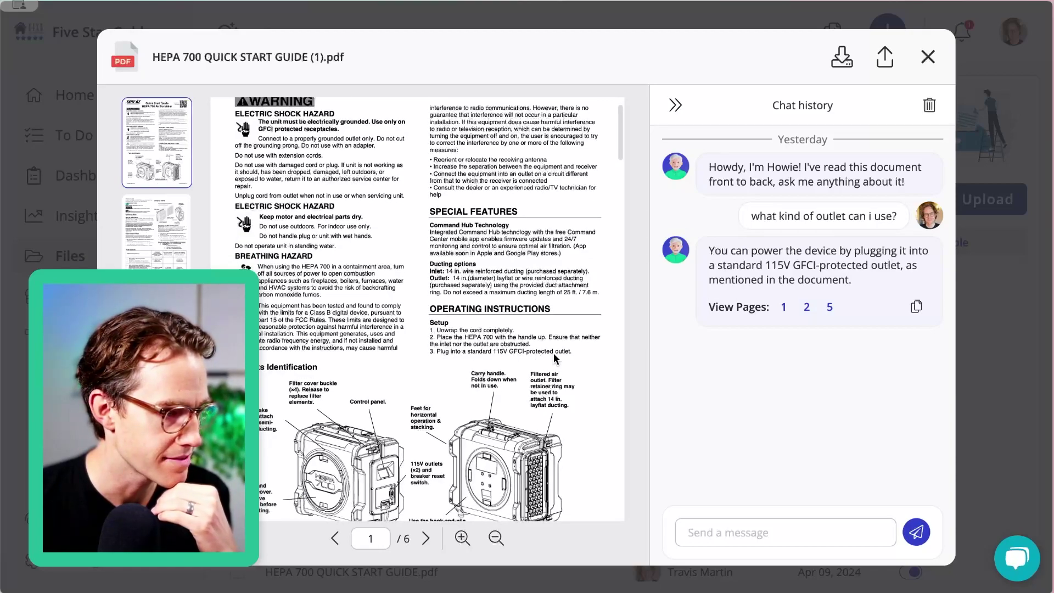
Open New York State Asbestos Doc.pdf, jump ahead to page 19, then return to page 1.
click(927, 58)
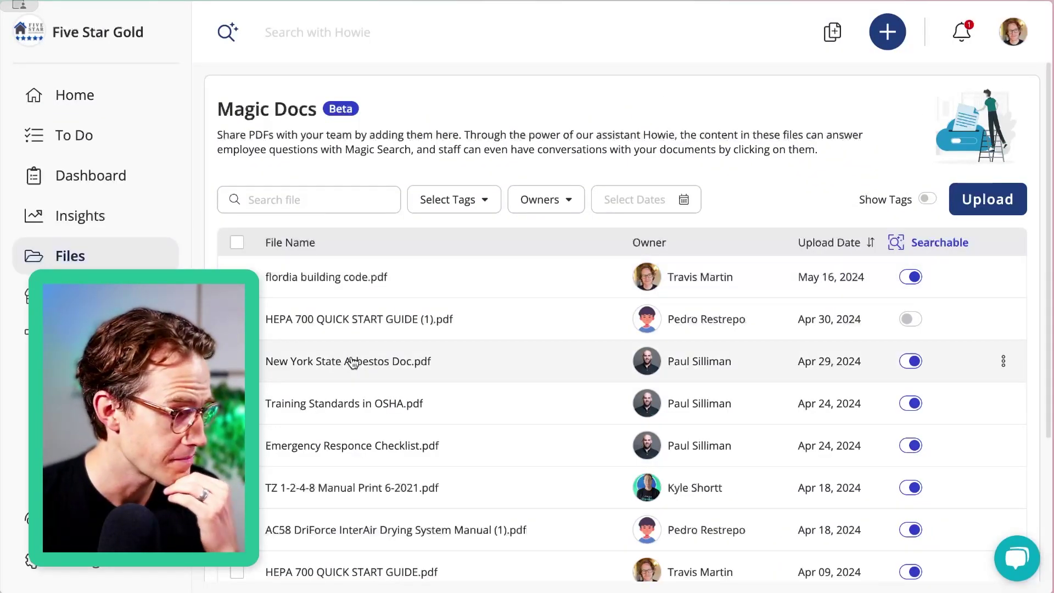
click(350, 361)
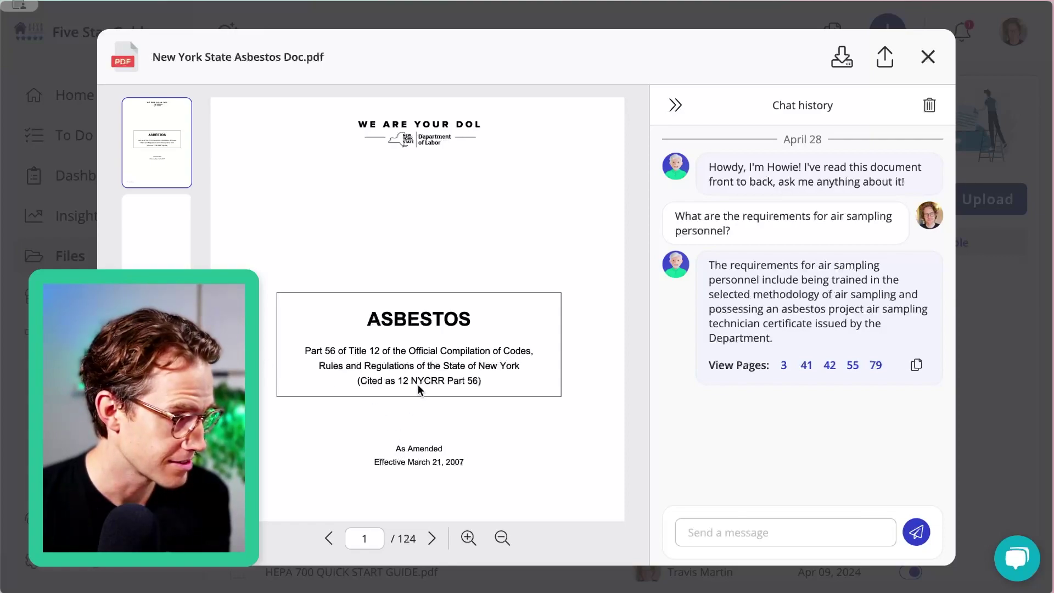
double_click(417, 540)
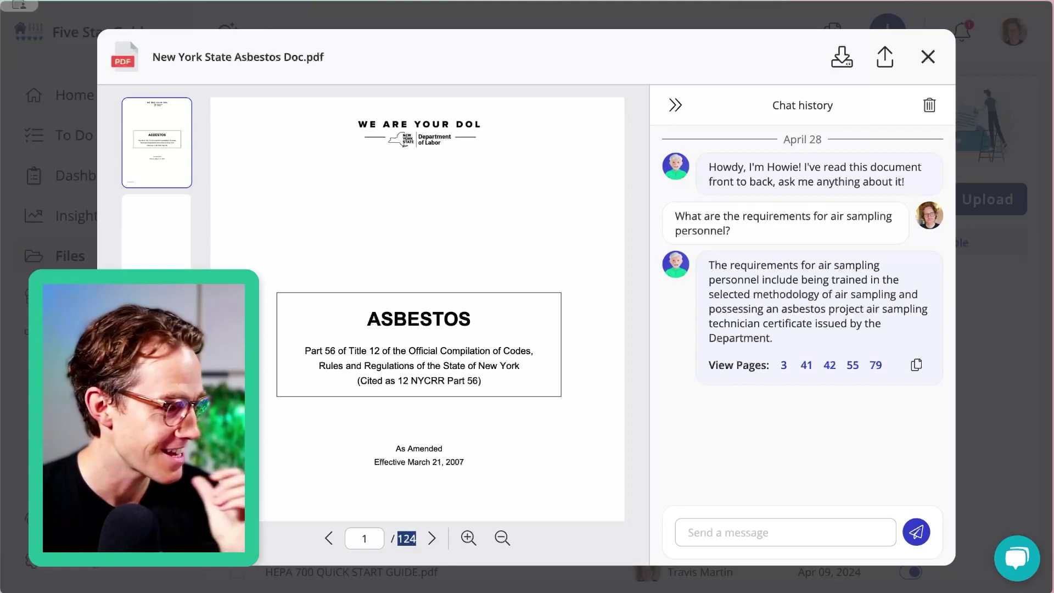
key(Right)
key(Right)
key(Right)
key(Right)
key(Right)
key(Right)
key(Right)
key(Right)
key(Right)
key(Right)
key(Right)
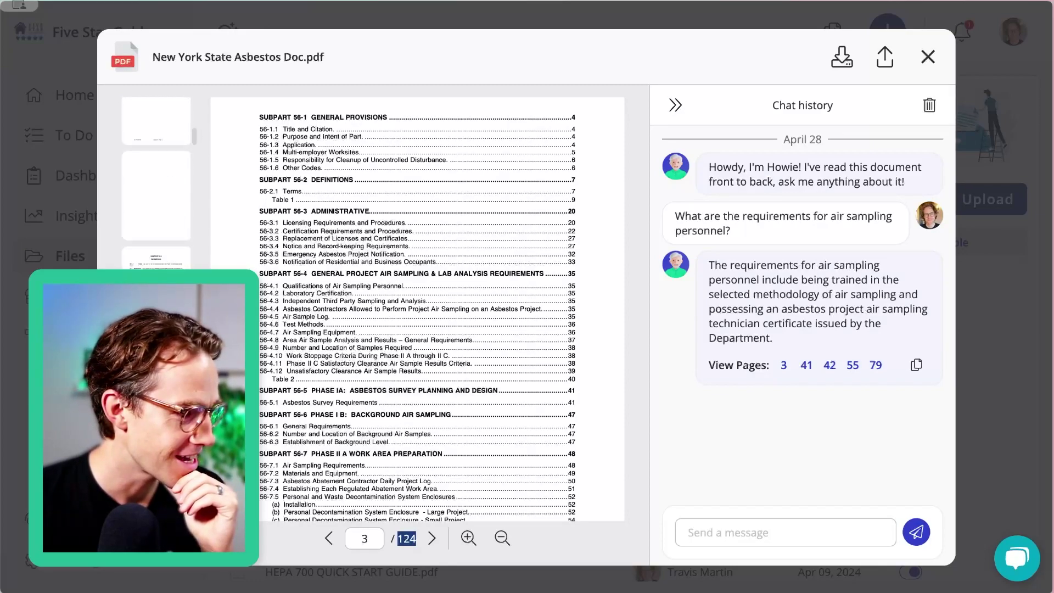
key(Right)
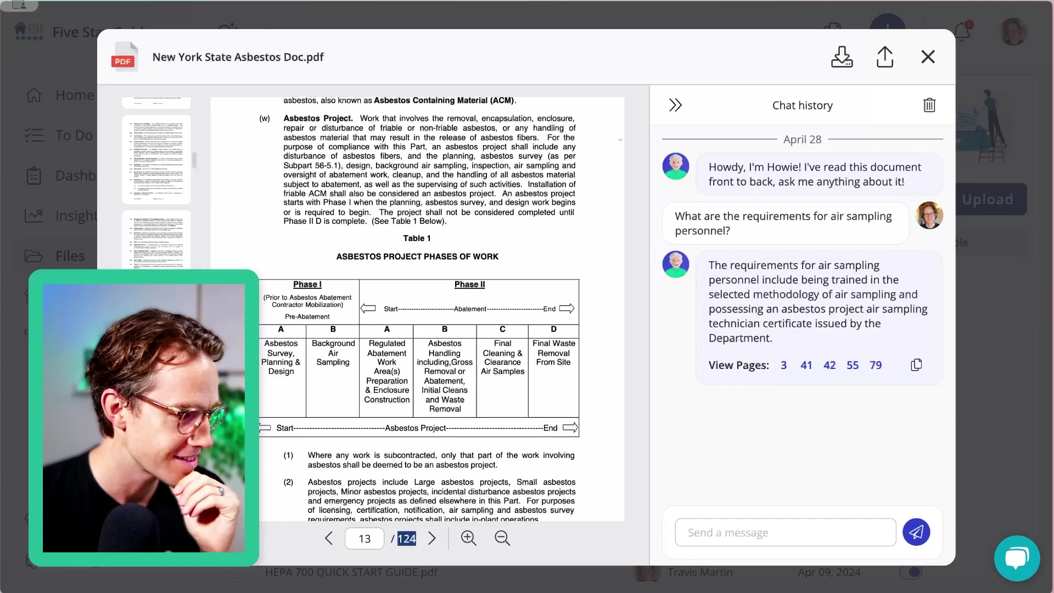
key(Right)
key(Right)
key(Right)
key(Right)
key(Right)
key(Right)
key(Right)
scroll(157, 176, up, 20)
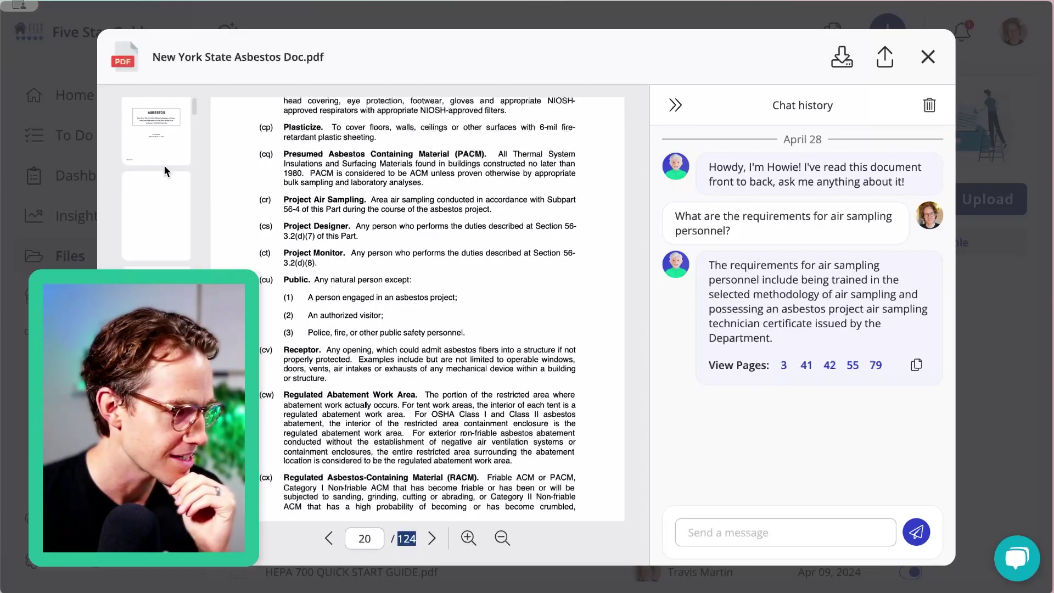
click(165, 125)
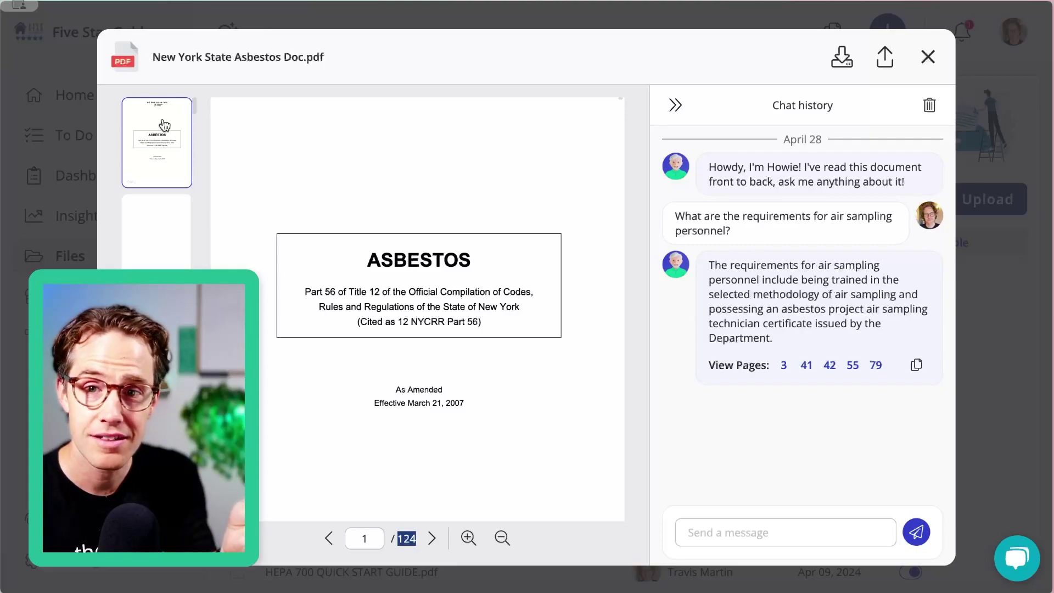
Ask Howie how long an asbestos handling license is valid for.
click(748, 527)
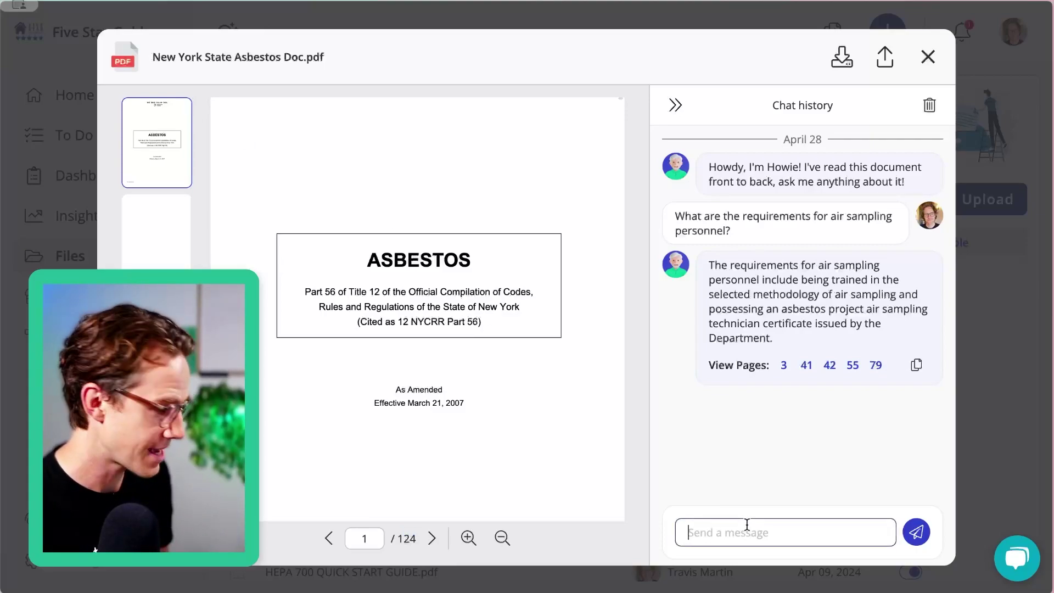
text(how long is an s)
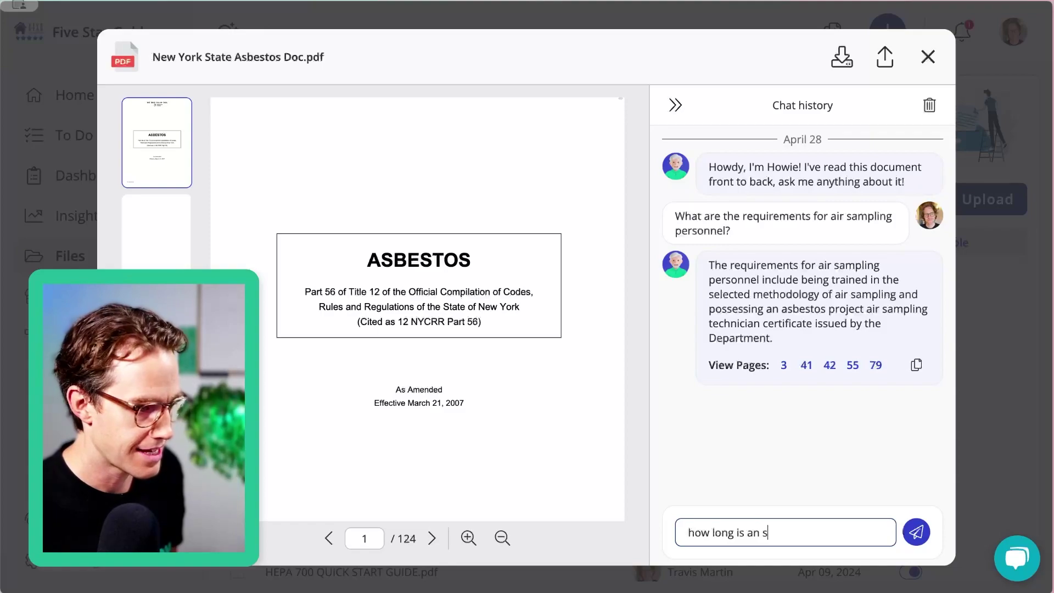
key(BackSpace)
text(abes)
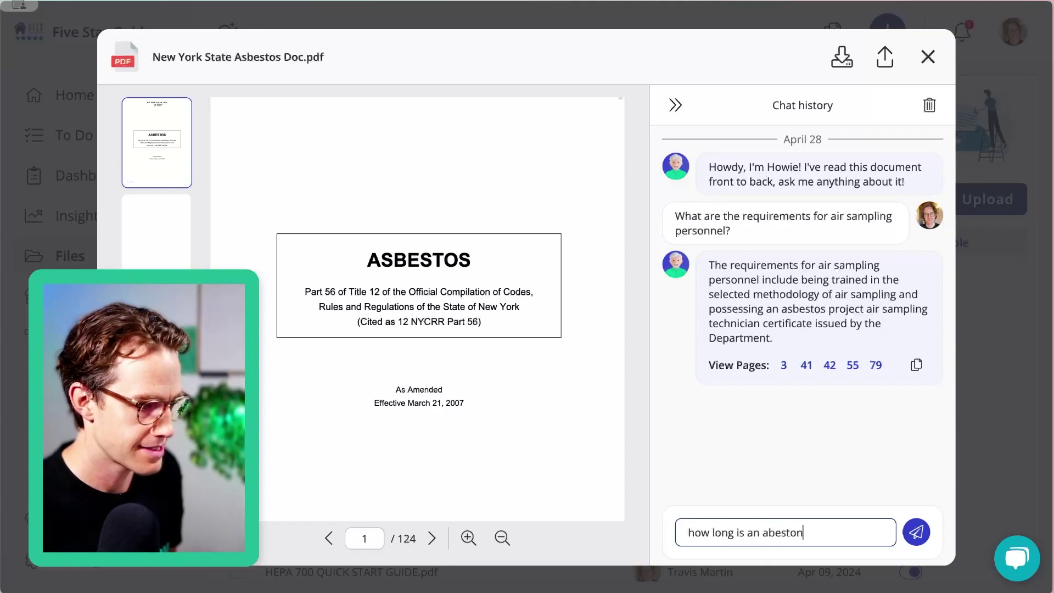
text(tos)
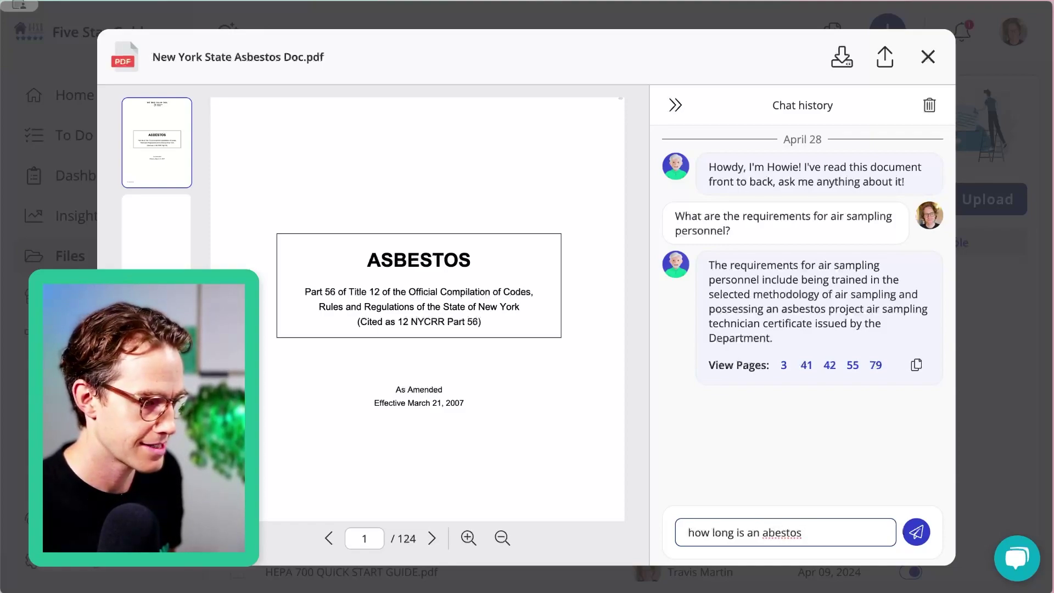
text( ahandling license valid for?)
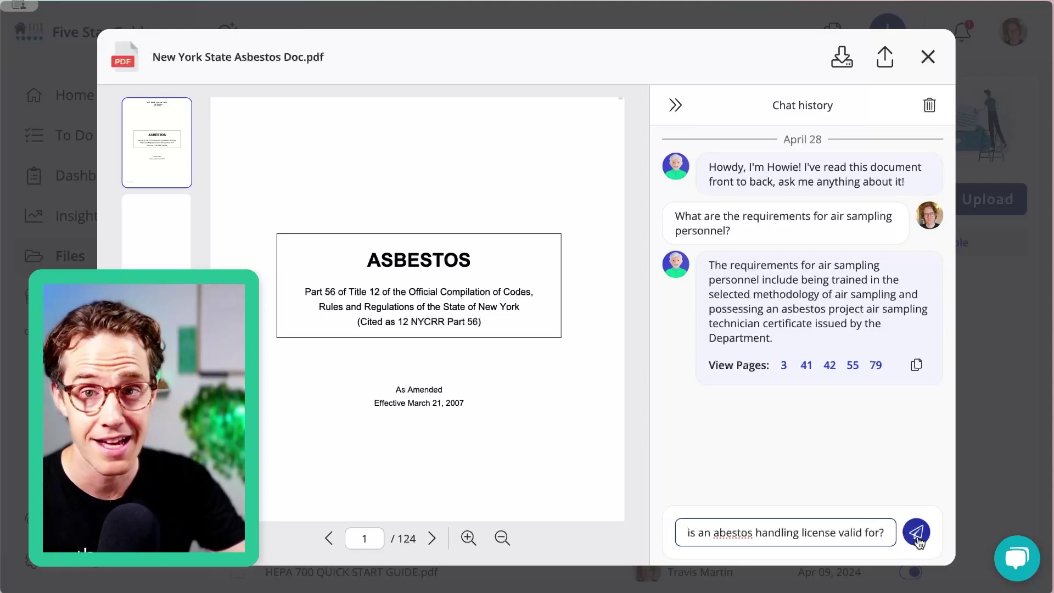
click(917, 540)
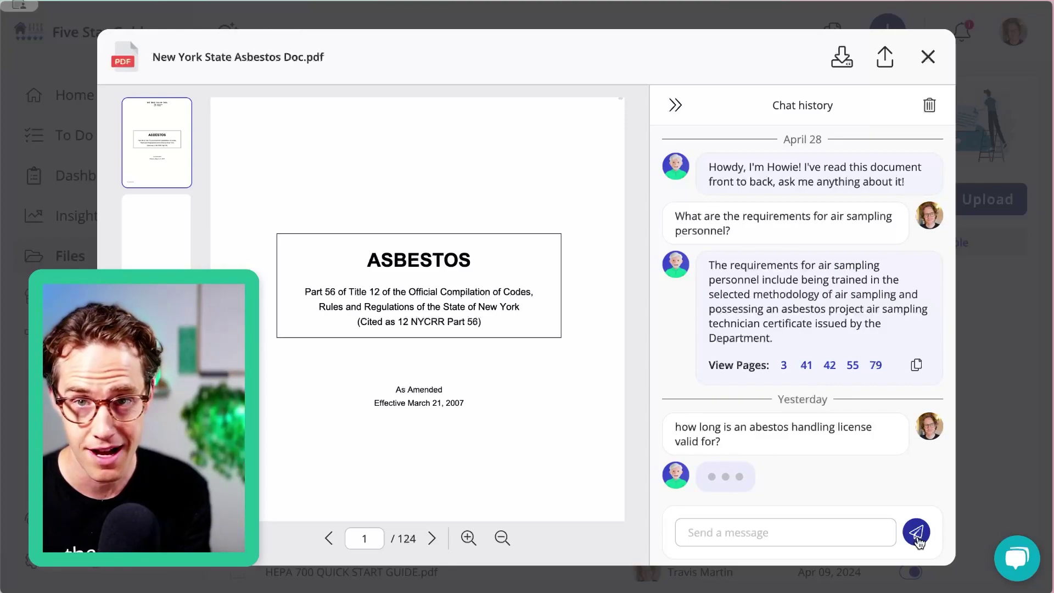
Open cited page 27 from Howie's answer to see the one-year validity rule.
scroll(806, 417, down, 2)
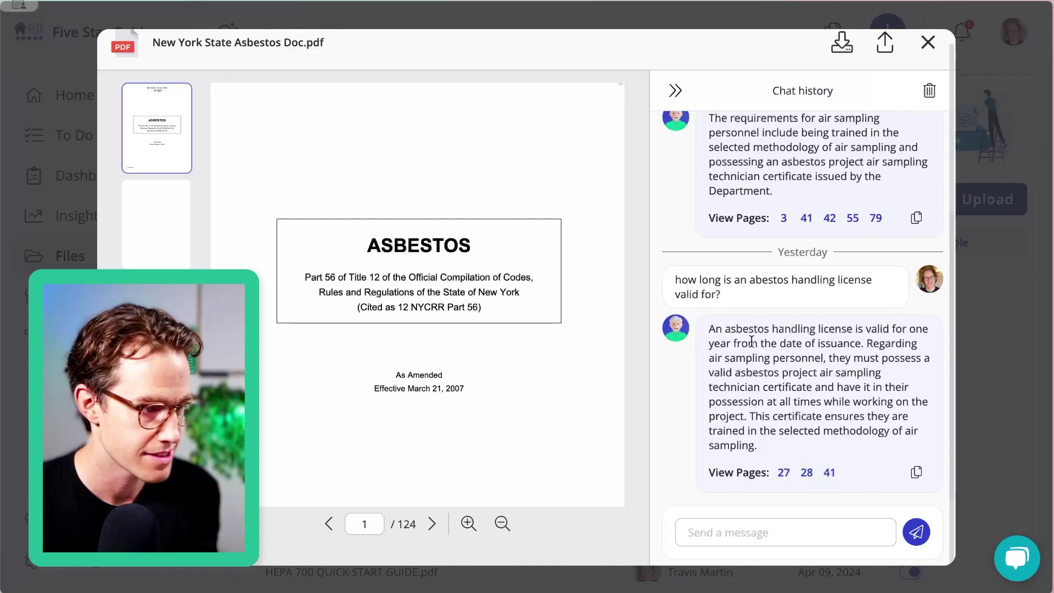
click(783, 475)
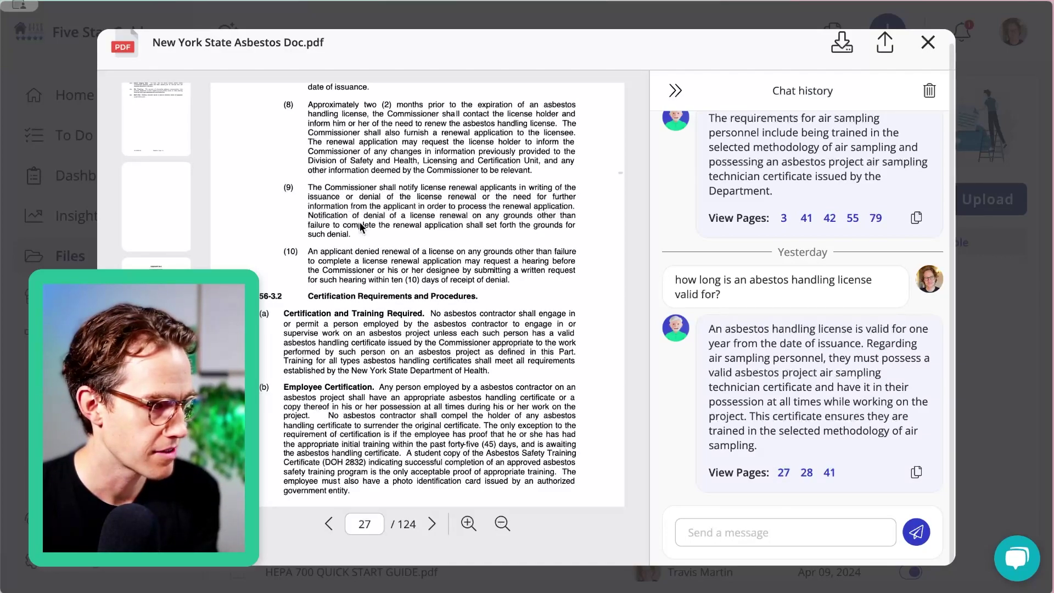
scroll(360, 226, up, 1)
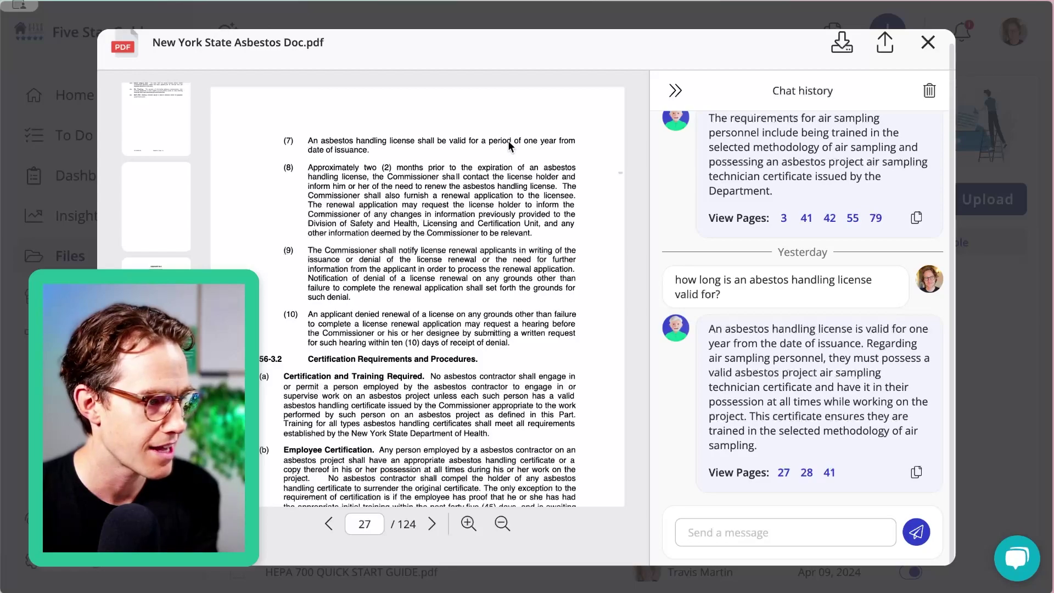
Close the asbestos PDF with its chat and go to the Five Star Gold home page.
click(928, 42)
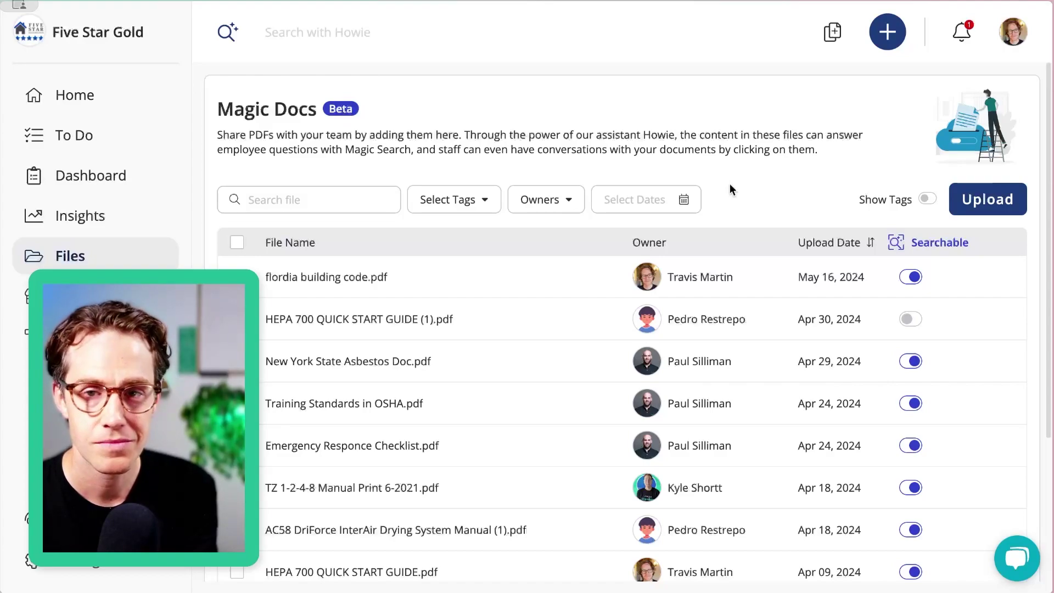
click(104, 96)
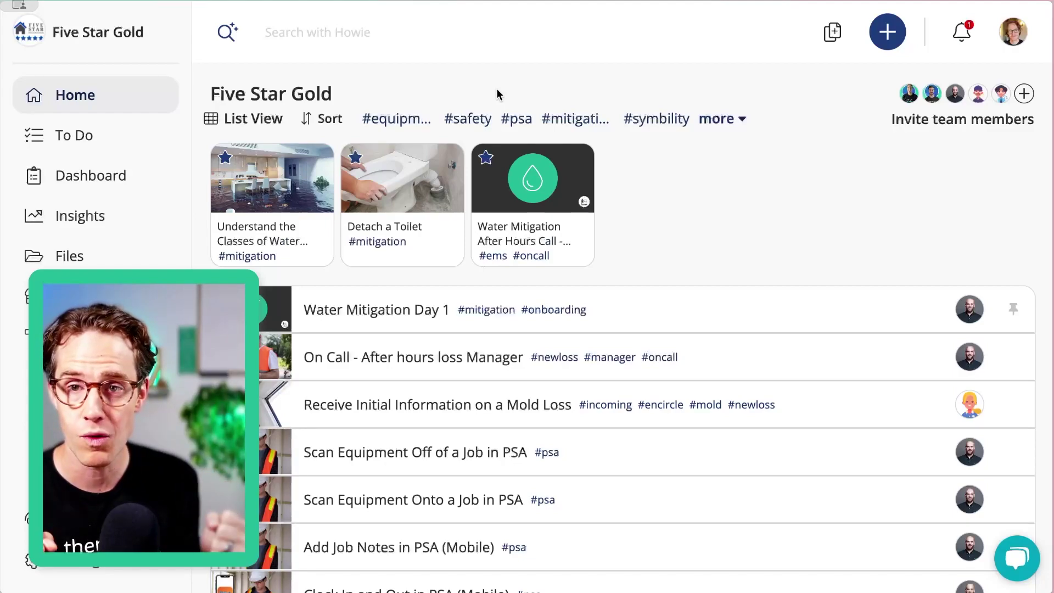
Search with Howie: 'where can i find the serial number on a total'.
click(431, 32)
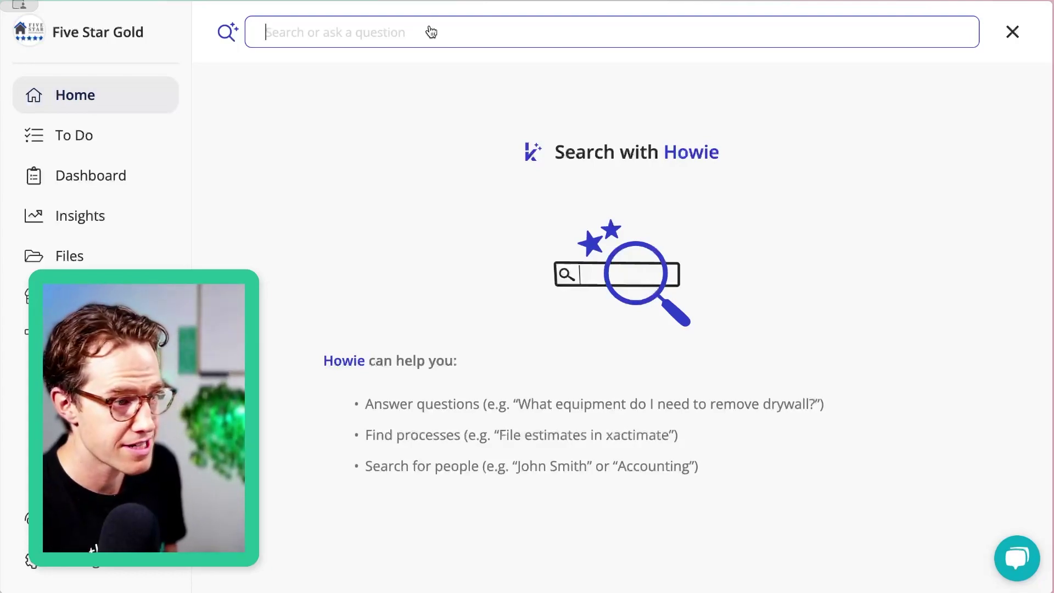
text(where can i find)
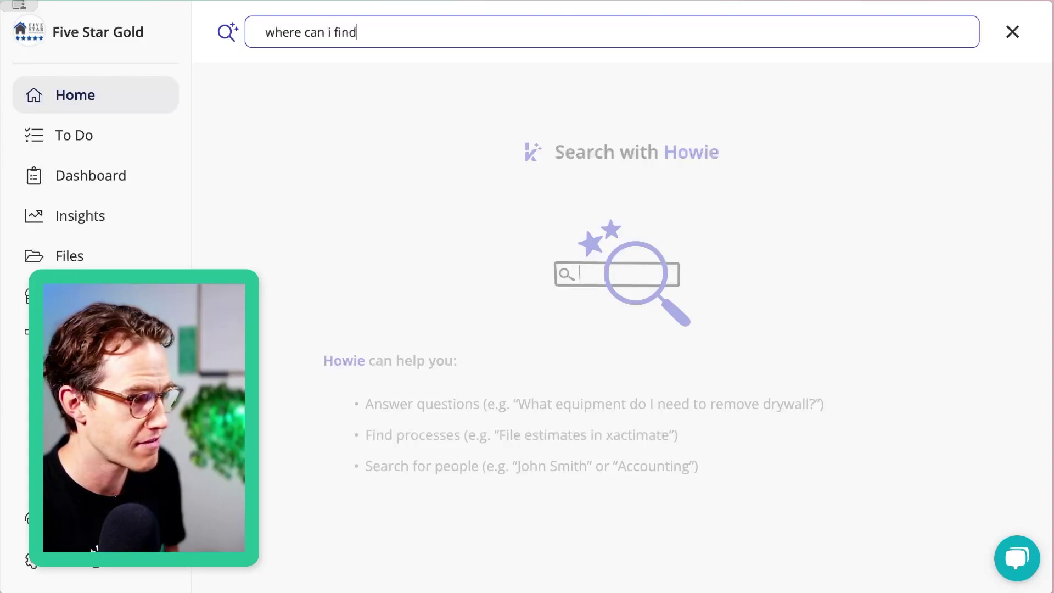
text( the serial number on a total zone ozone generator)
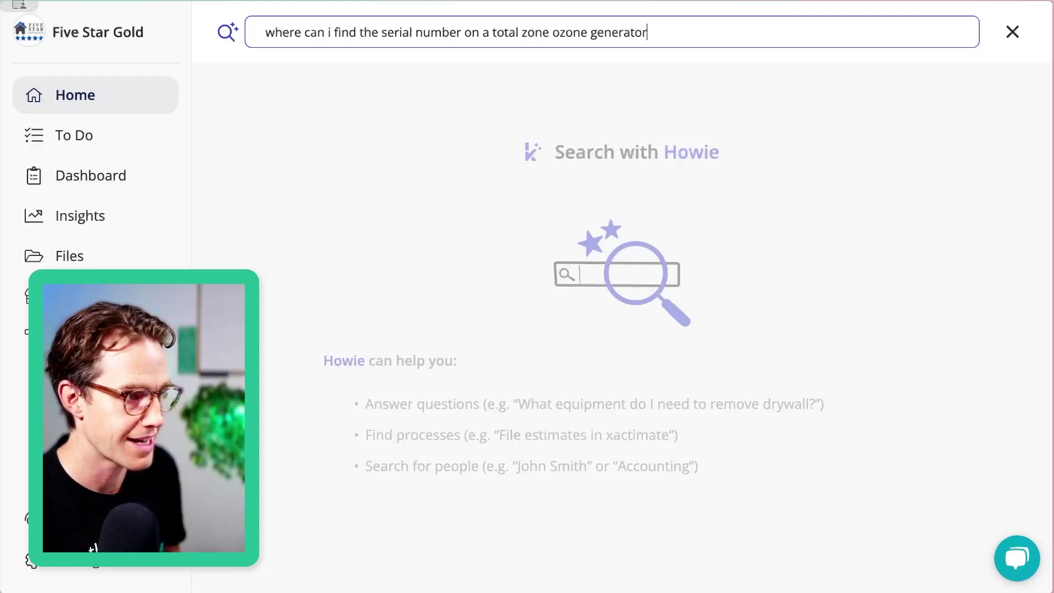
key(Return)
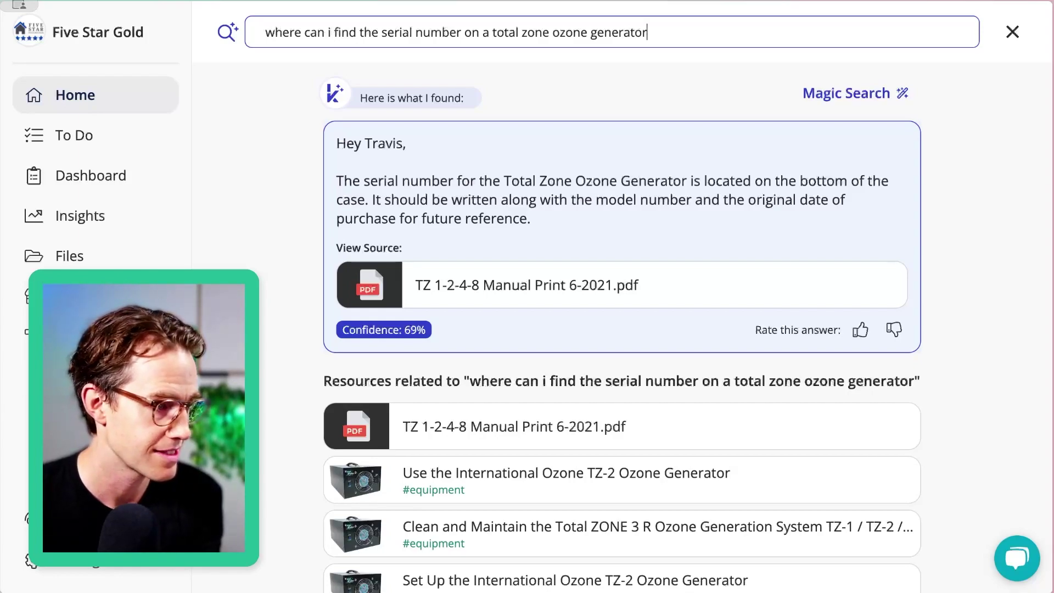
Open TZ 1-2-4-8 Manual Print 6-2021.pdf and ask Howie 'Where is the serial number located?'.
click(638, 287)
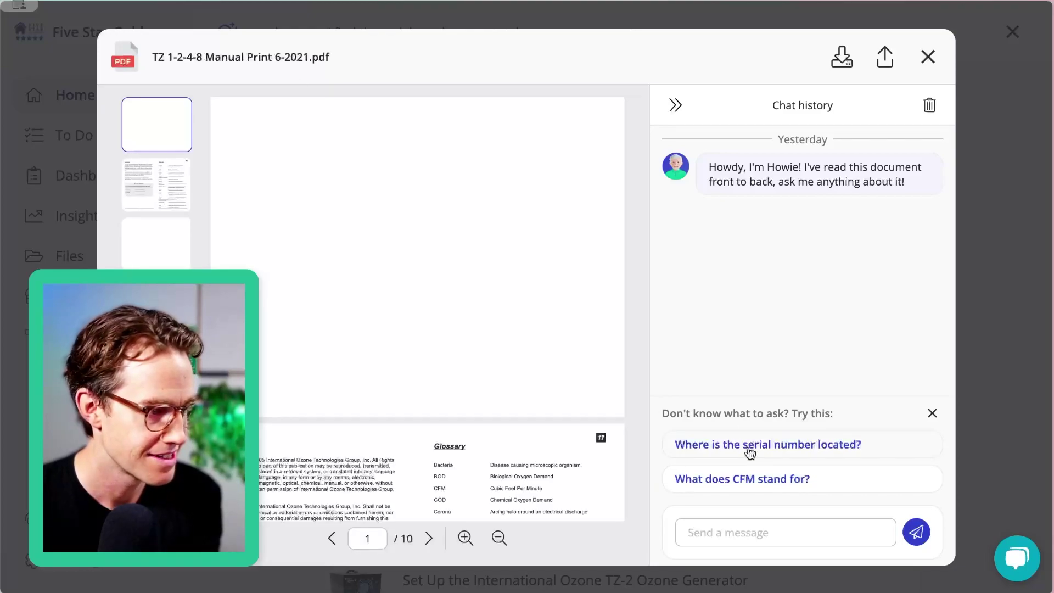
click(750, 446)
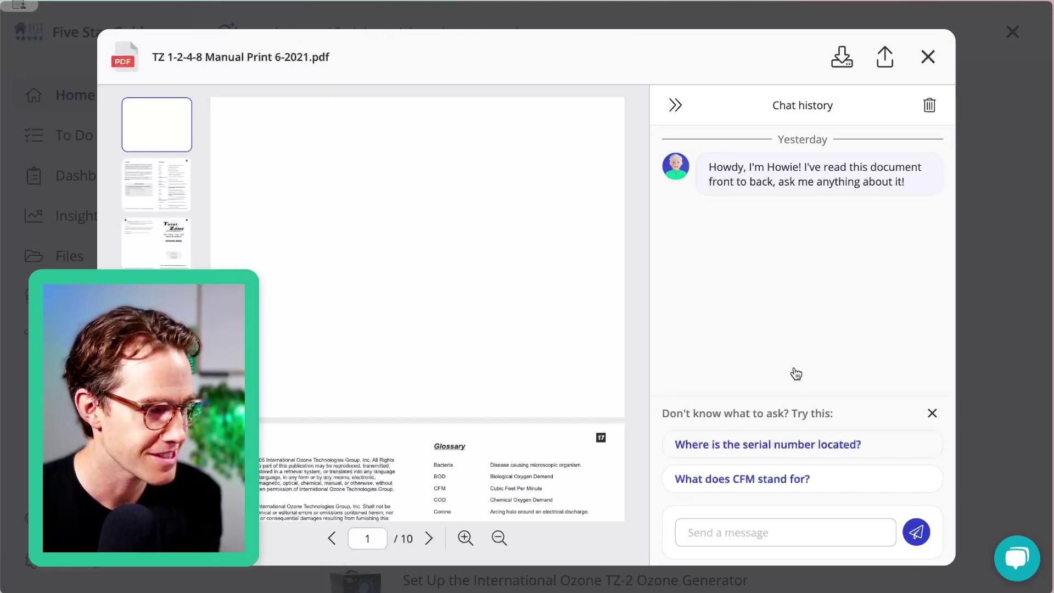